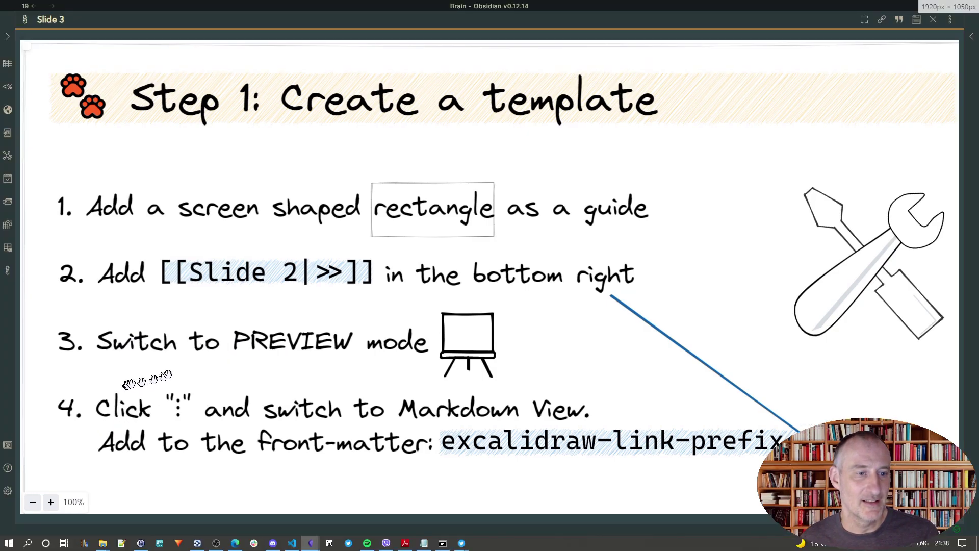
Toggle the slide's links to raw markup and back, then view Slide 3 as Markdown source
click(899, 21)
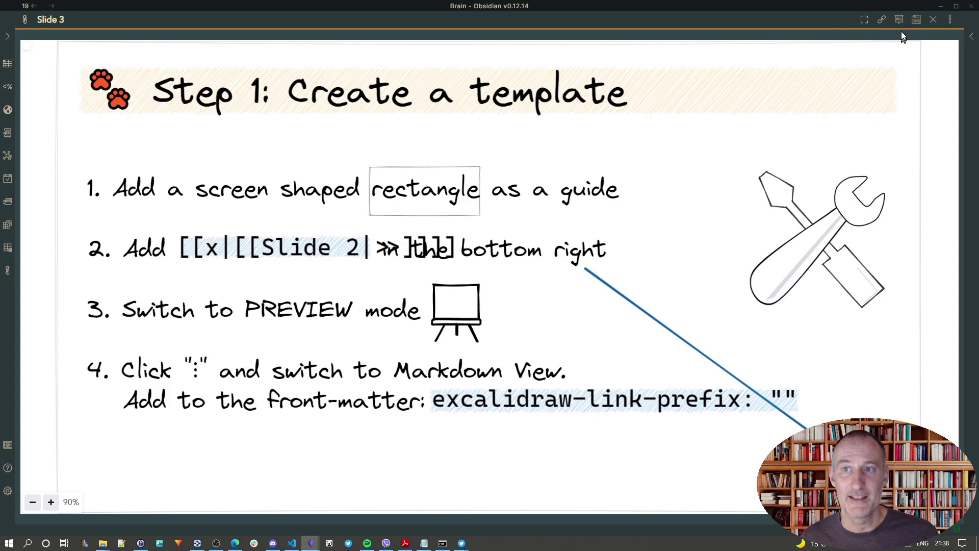
click(900, 22)
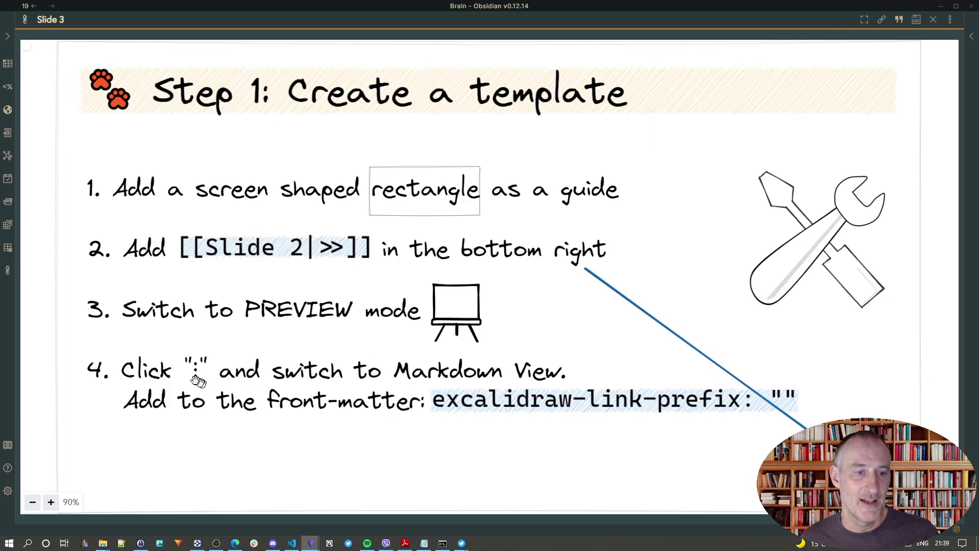
click(949, 22)
click(879, 36)
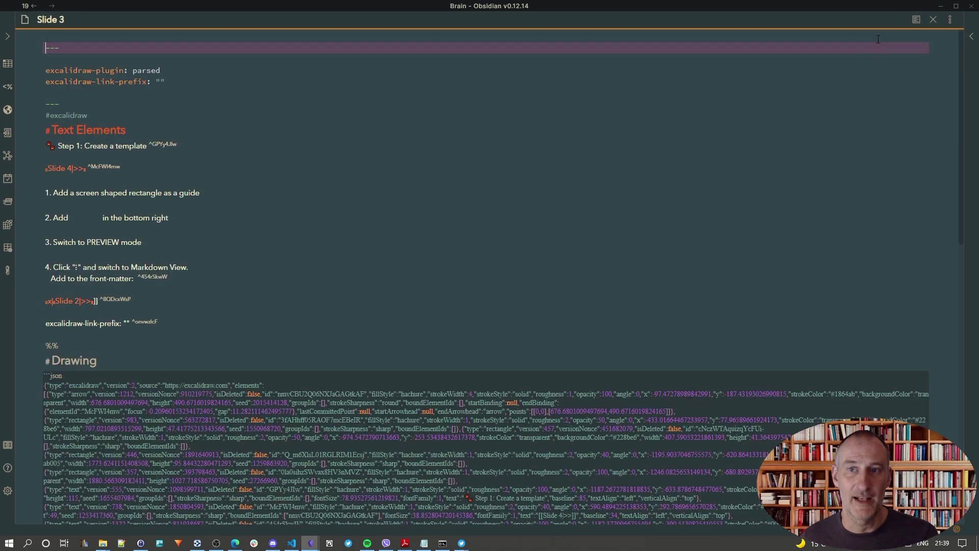
Select the excalidraw-link-prefix: "" key in the front matter
click(188, 81)
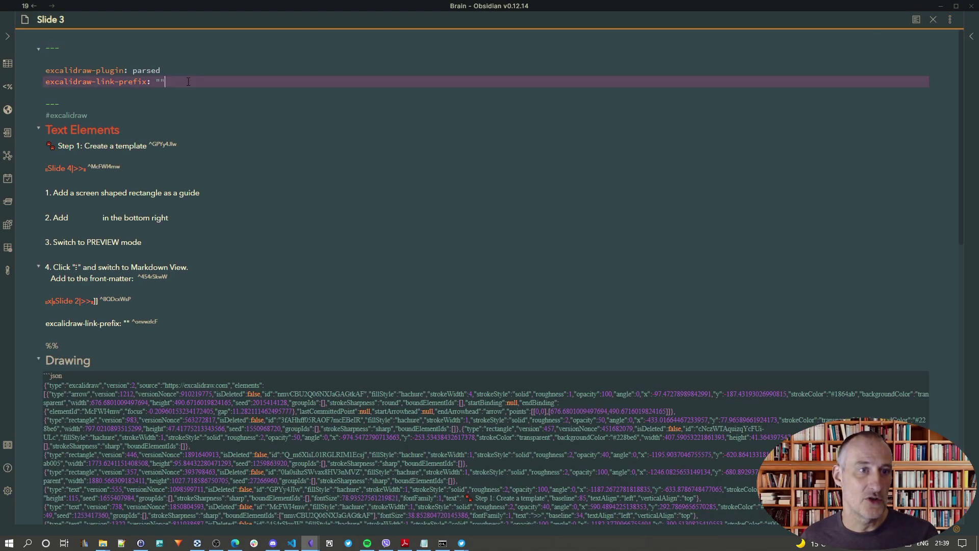
drag(46, 83, 146, 81)
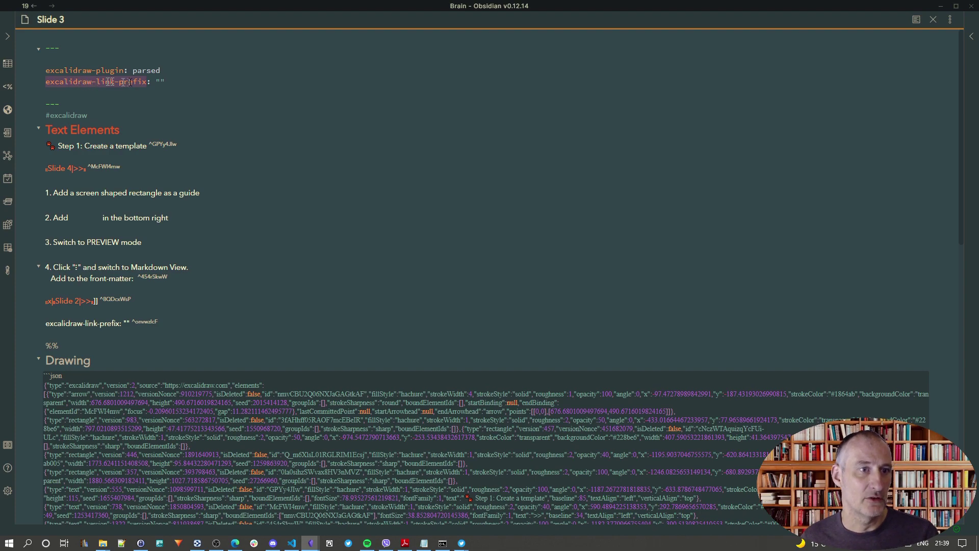
click(161, 81)
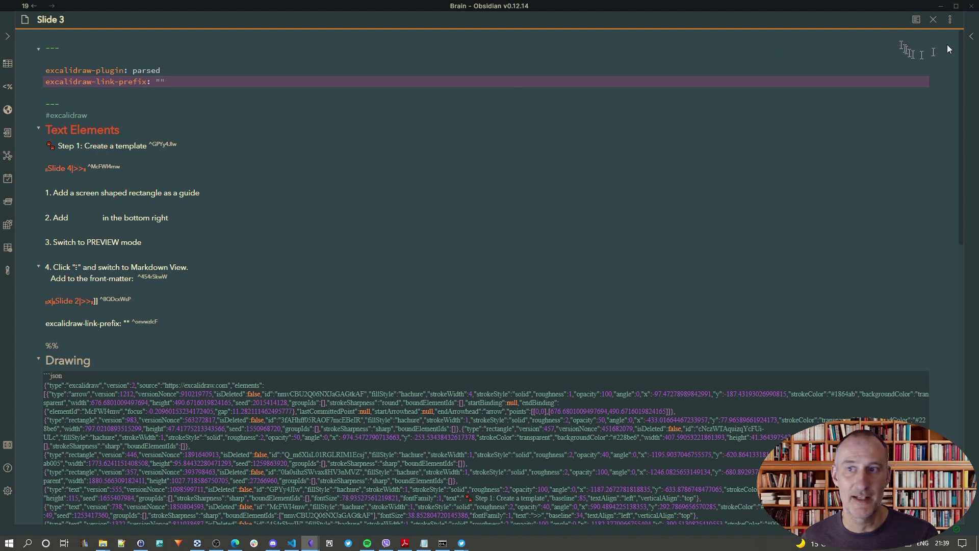
Reopen Slide 3 as an Excalidraw drawing and inspect the diamond Link prefix setting without changing it
click(950, 20)
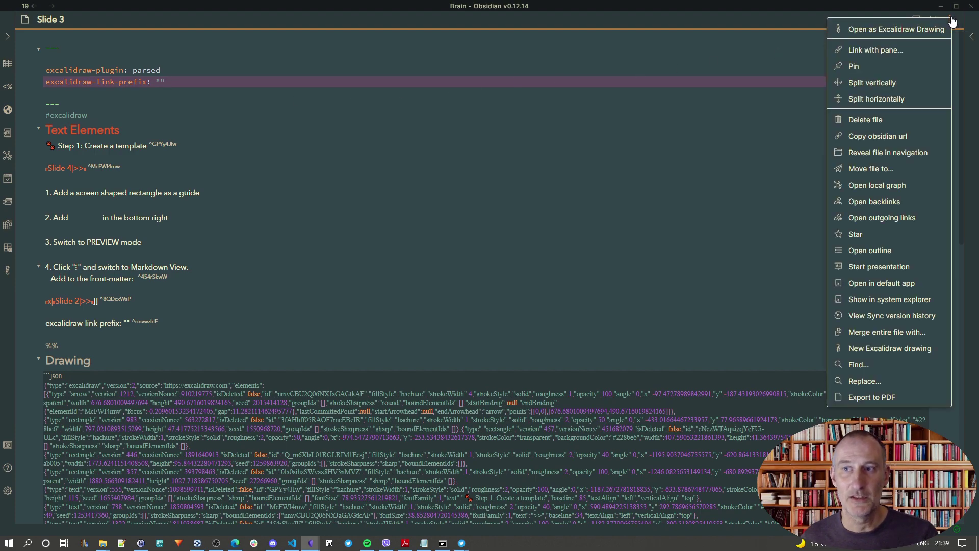
click(879, 30)
click(8, 493)
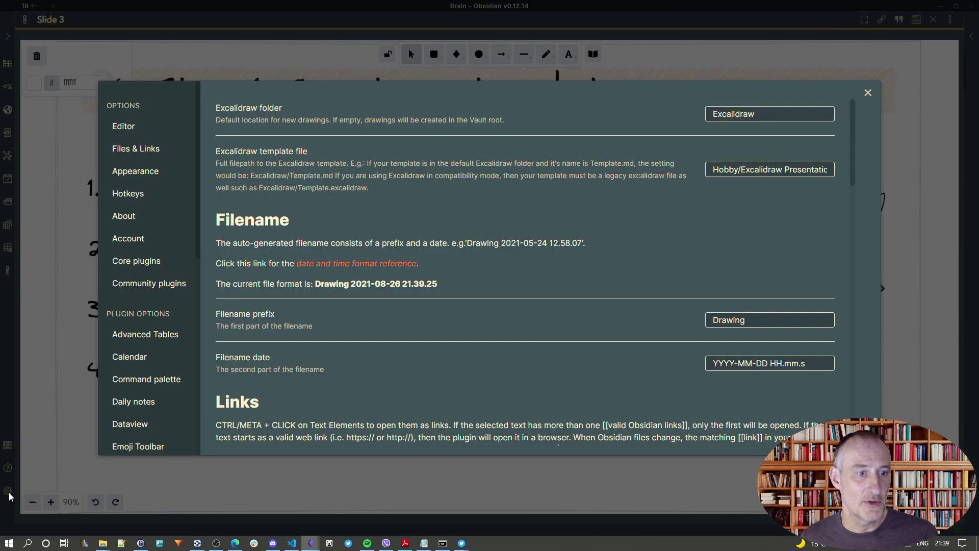
scroll(132, 357, down, 5)
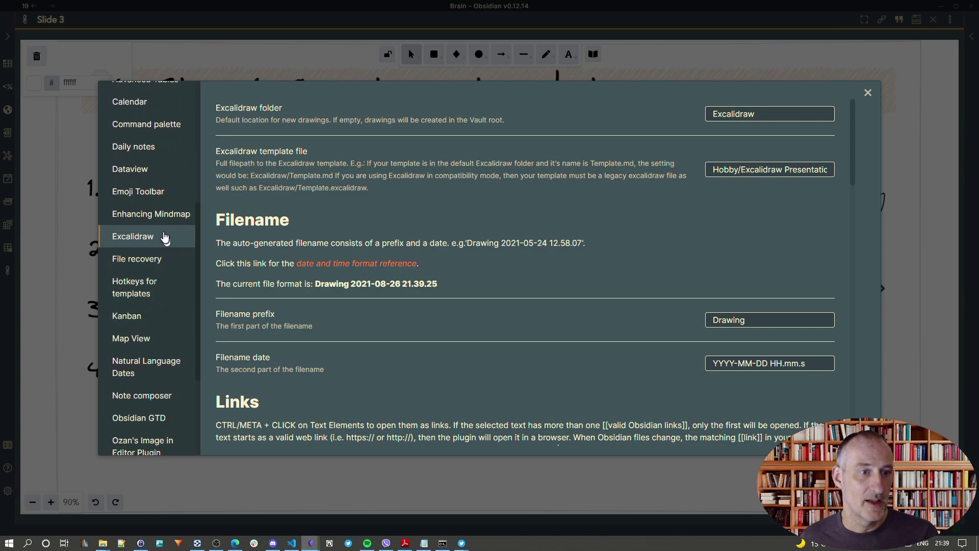
scroll(600, 223, down, 6)
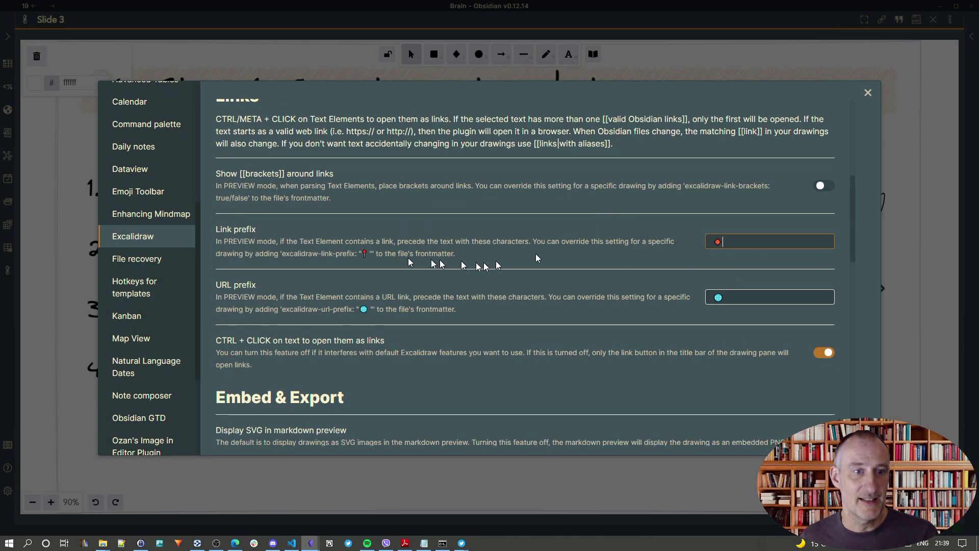
click(729, 247)
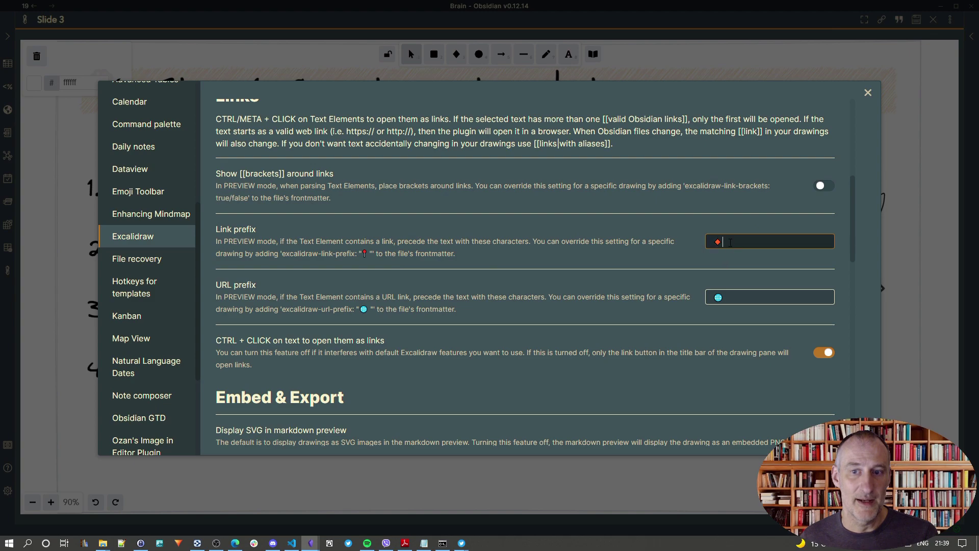
drag(730, 243, 713, 241)
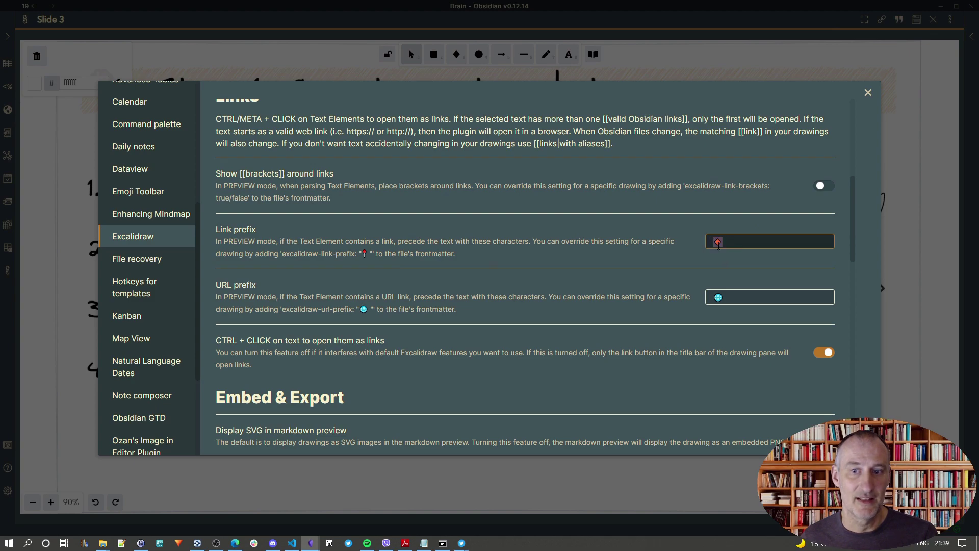
click(868, 93)
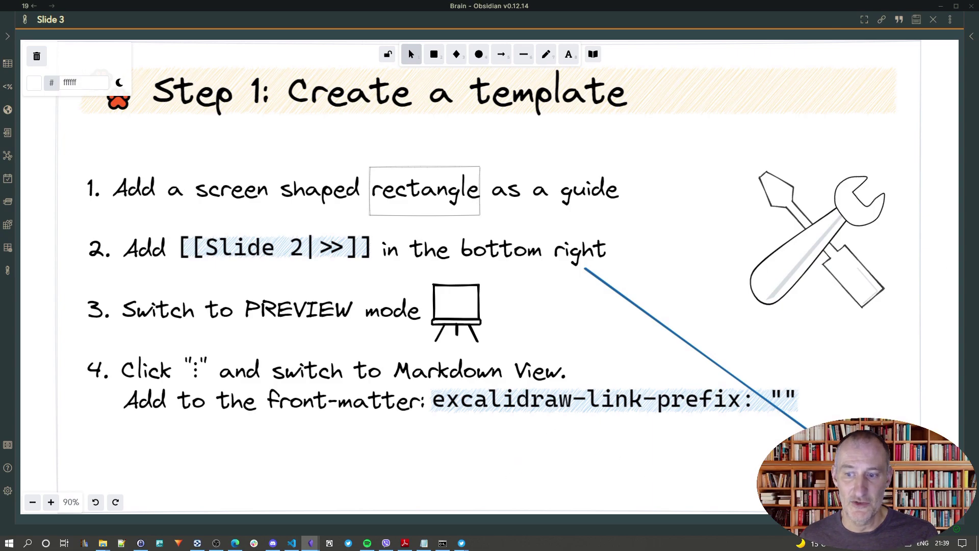
click(950, 20)
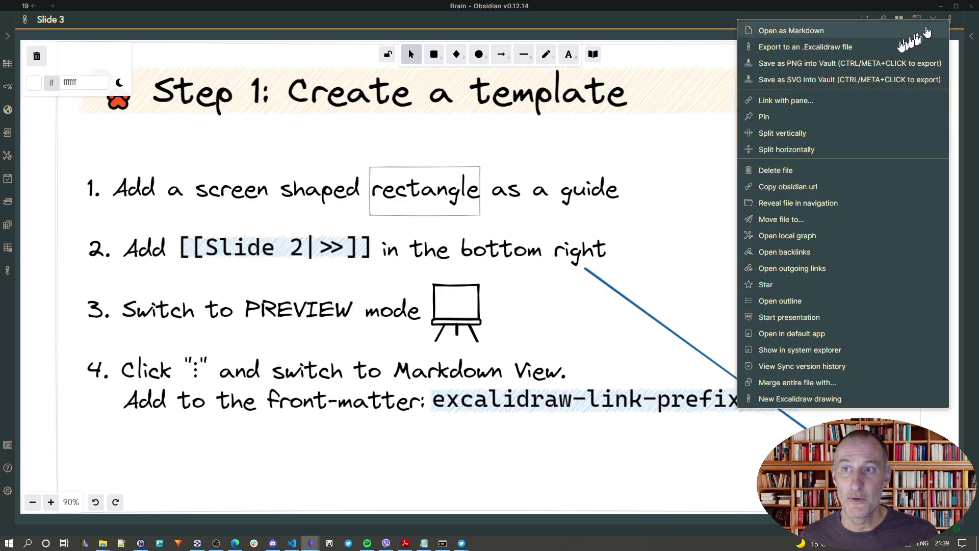
click(816, 30)
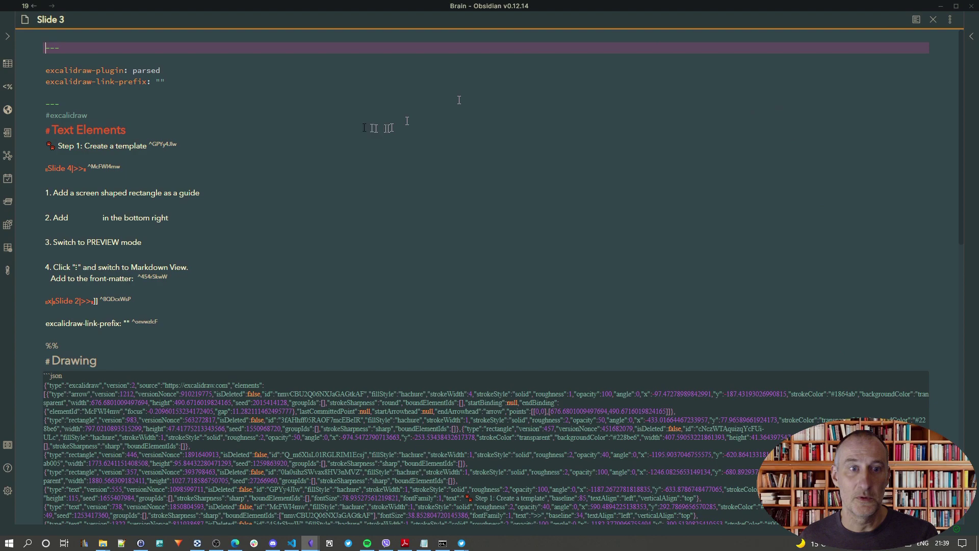
click(183, 82)
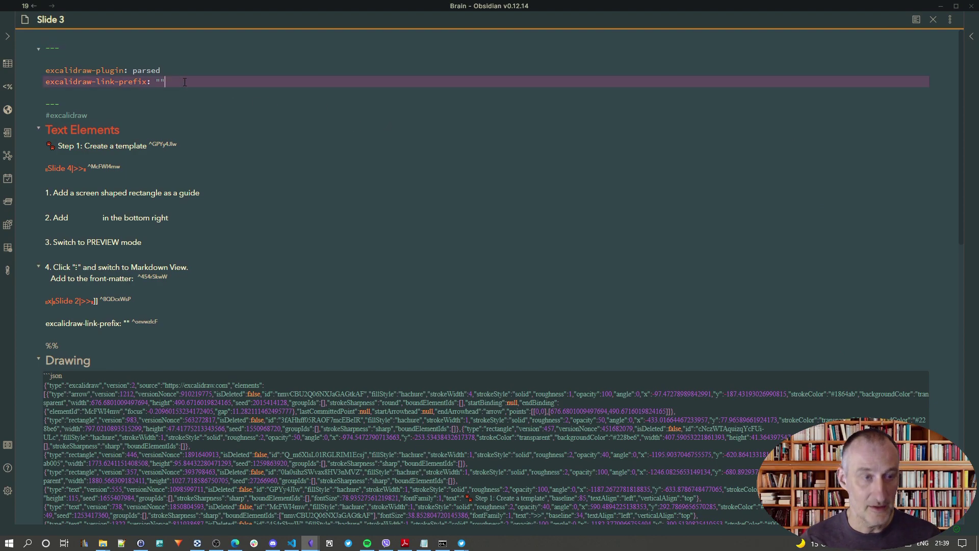
key(shift+Home)
key(ctrl+c)
key(BackSpace)
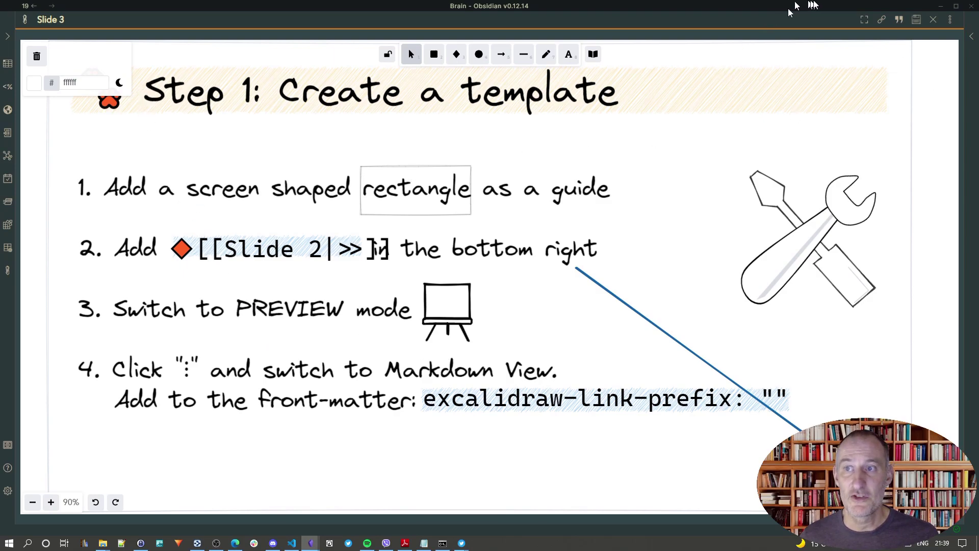
click(949, 20)
click(924, 29)
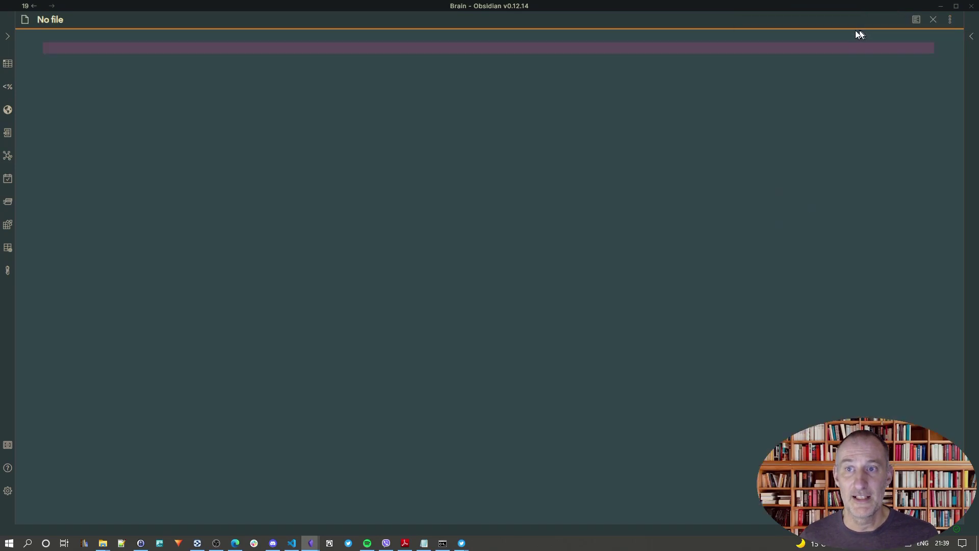
key(ctrl+v)
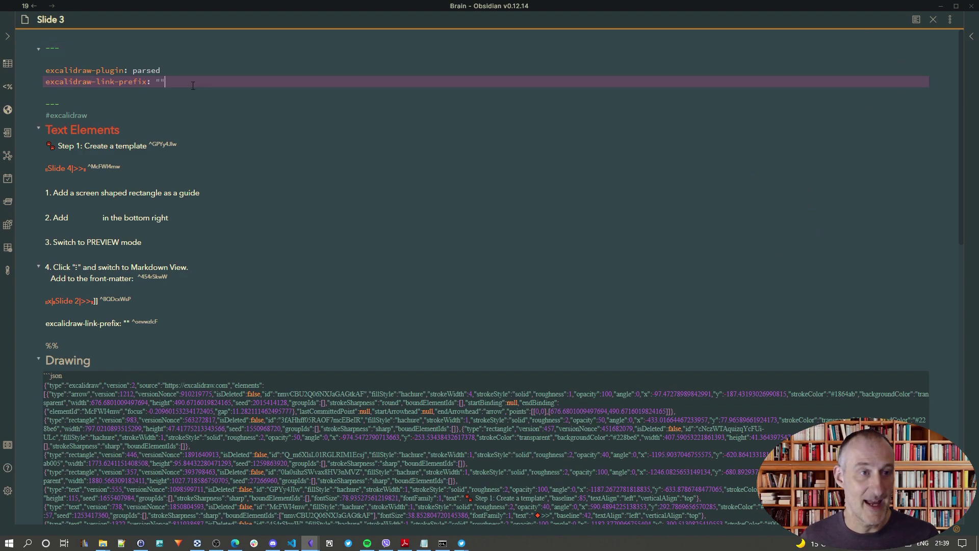
click(949, 20)
click(904, 30)
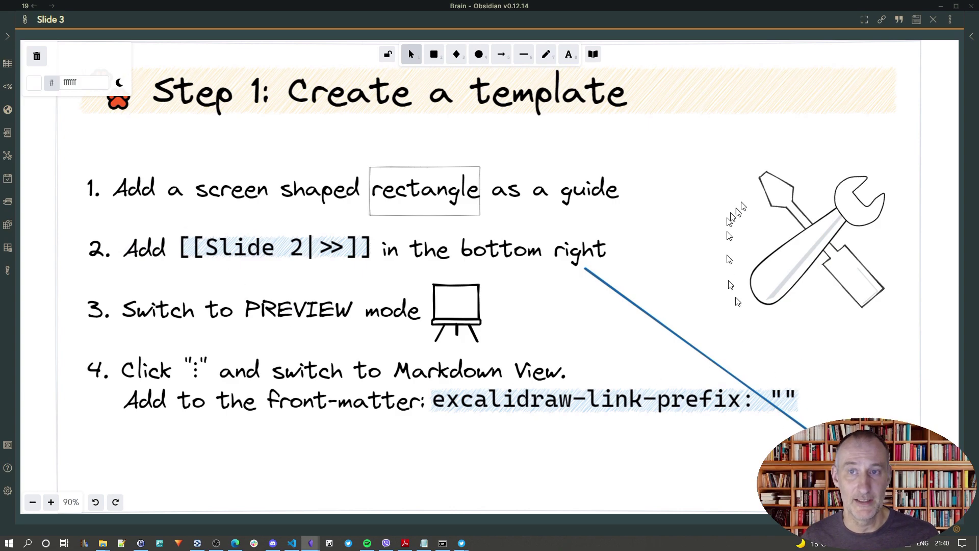
Switch the slide drawing to View mode and show it fullscreen
right_click(692, 139)
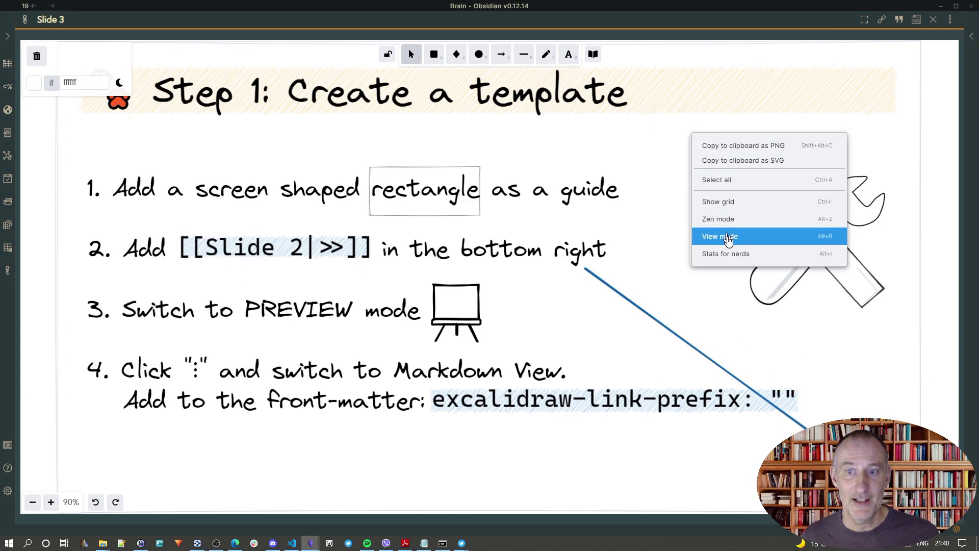
click(720, 236)
click(864, 19)
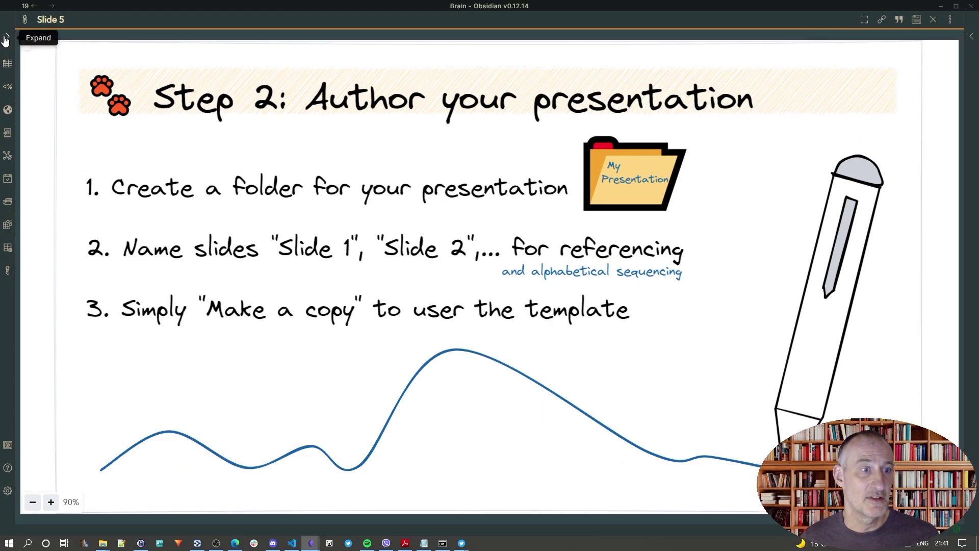
click(8, 37)
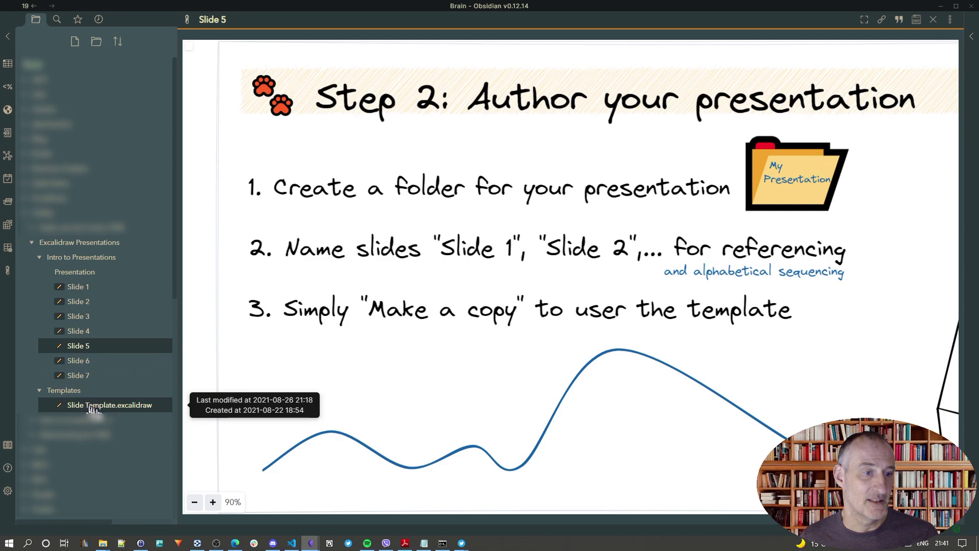
click(5, 39)
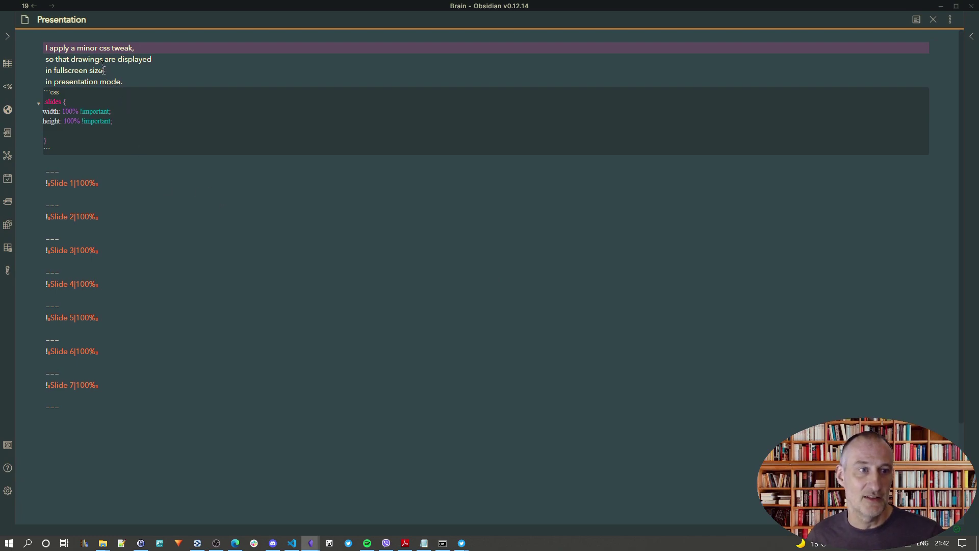
Reveal the raw ![[Slide n|100%]] embed code for Slides 1 through 5
click(69, 183)
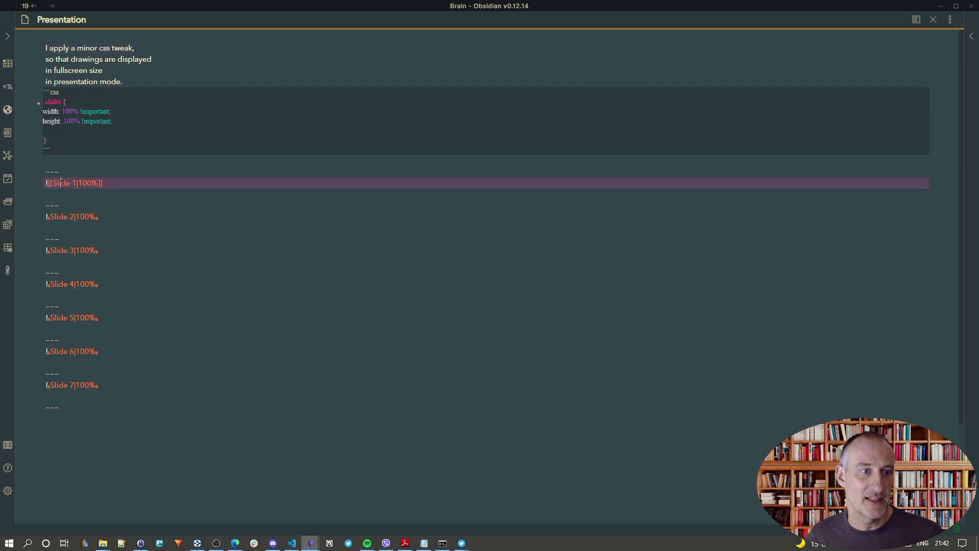
click(72, 217)
click(74, 249)
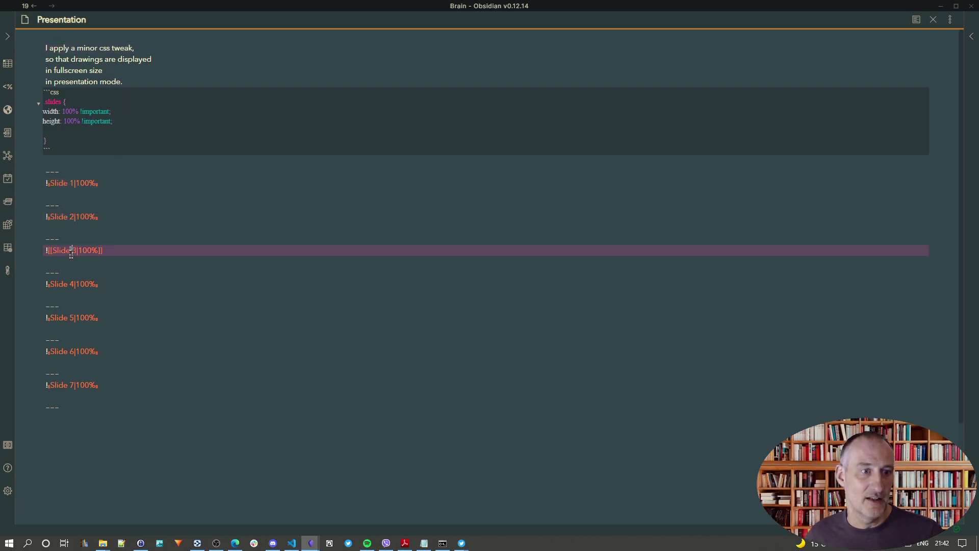
click(76, 284)
click(76, 319)
Select the 100% size value on the Slide 1 embed, then bring up the note's More options menu
click(76, 183)
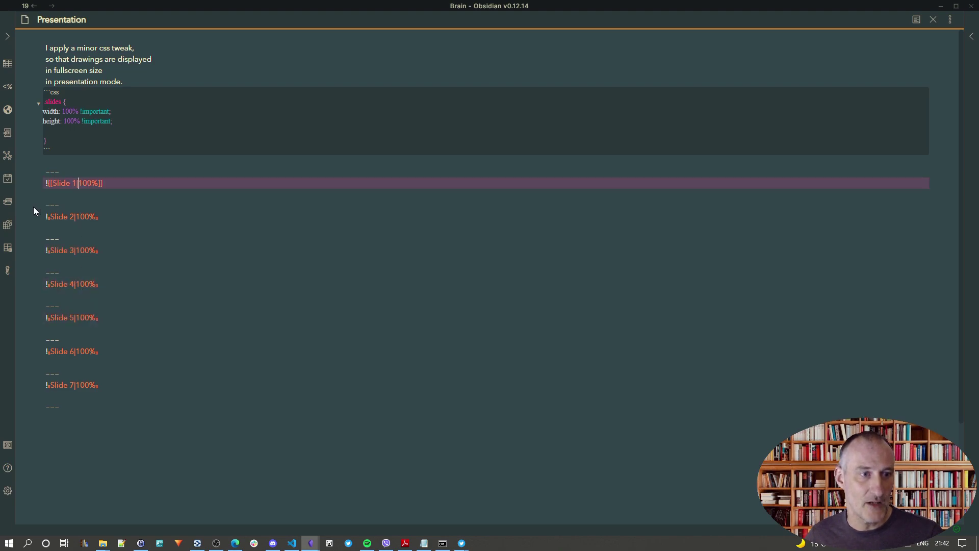
drag(81, 182, 90, 180)
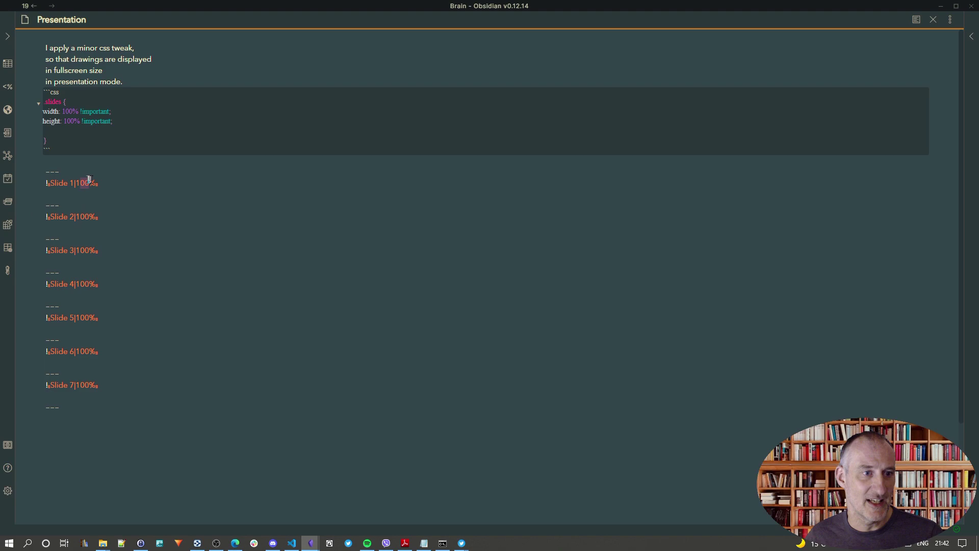
click(80, 190)
click(80, 186)
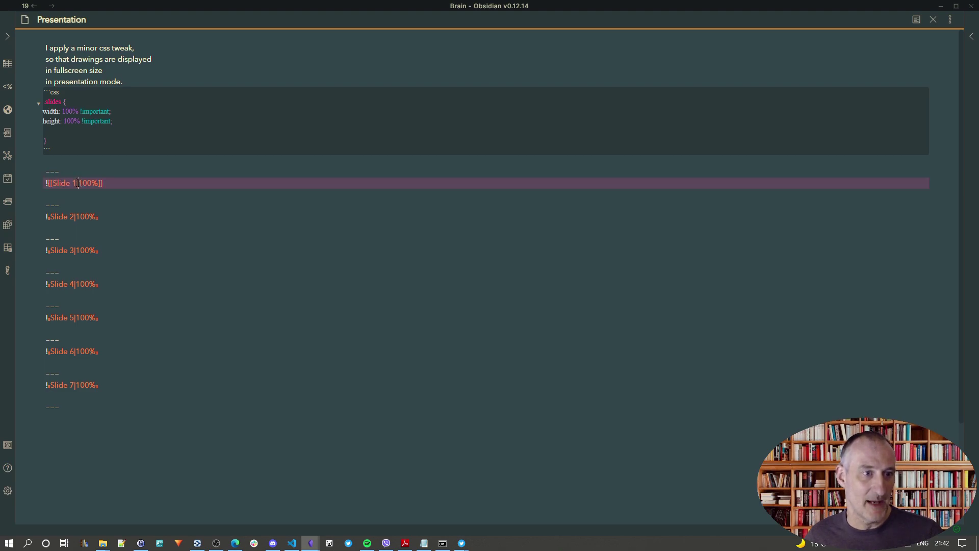
drag(77, 183, 98, 182)
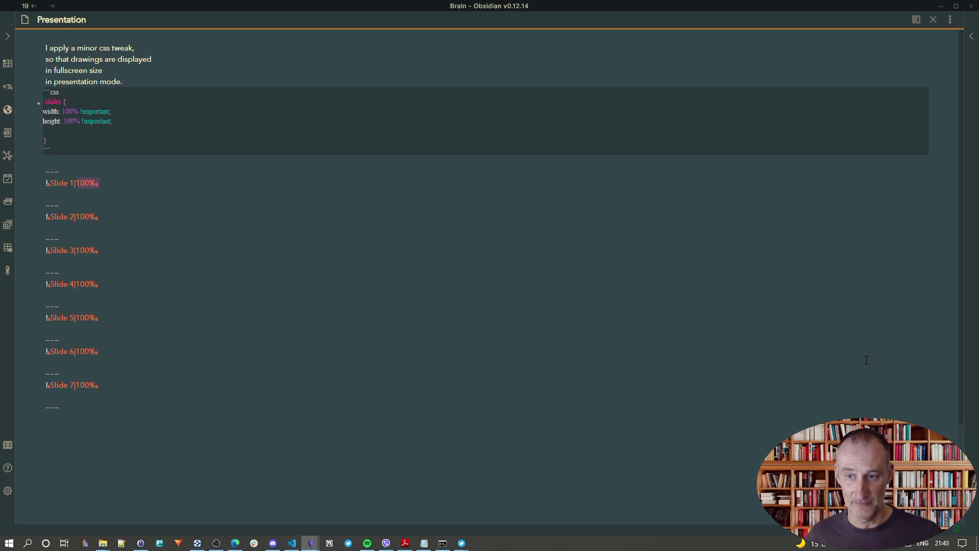
click(950, 20)
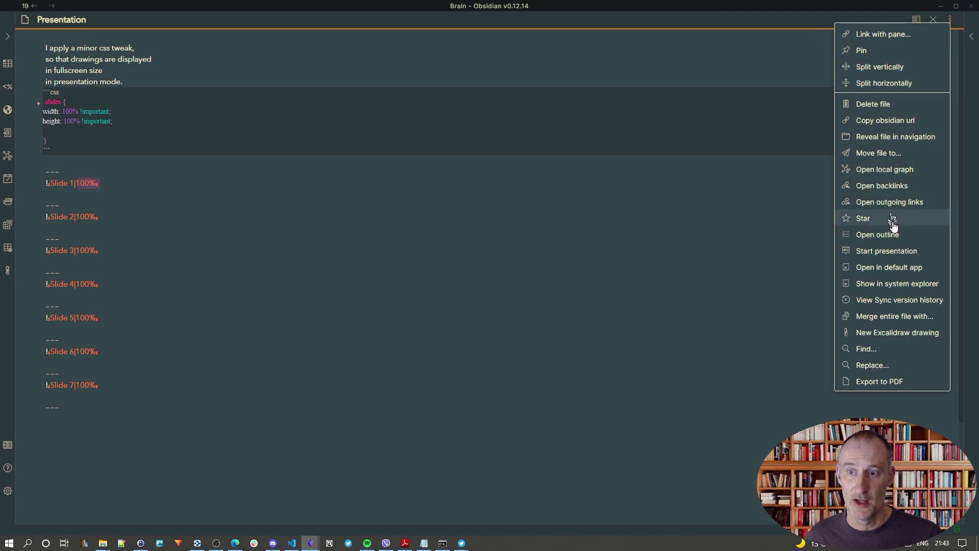
Choose Start presentation to play the note fullscreen from the .slides CSS tweak slide
click(891, 250)
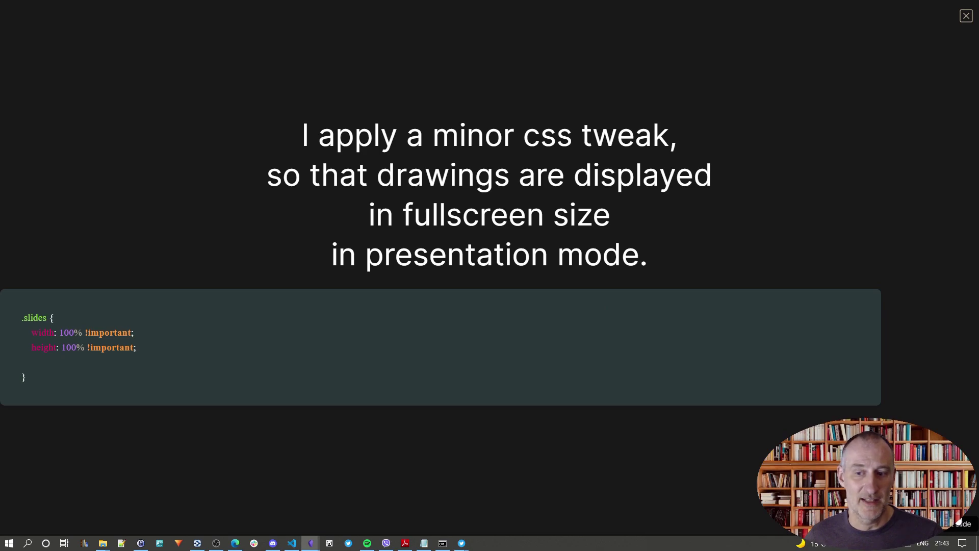
Advance through Did you know, Here's how, templates, Step 2 and Step 3 to the Enjoy! slide
click(958, 523)
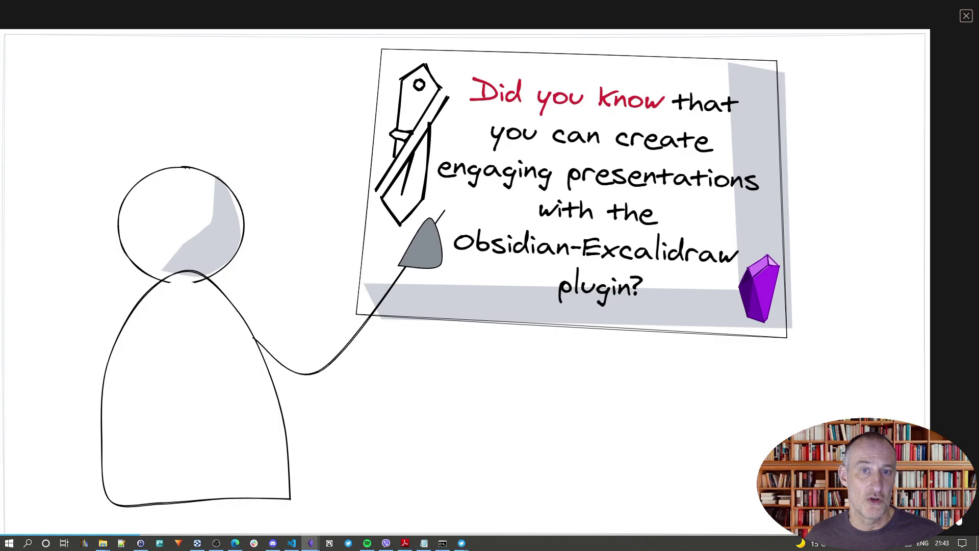
click(958, 522)
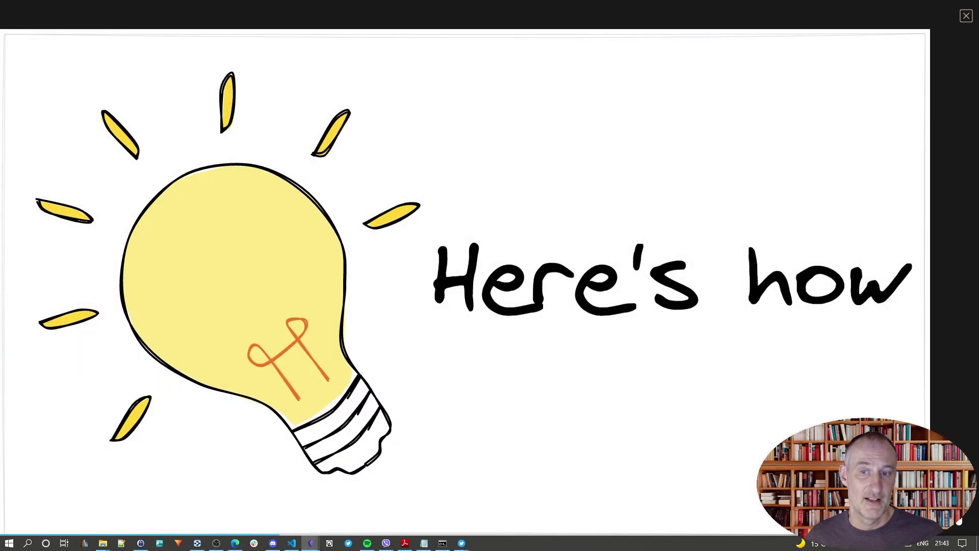
click(958, 521)
click(959, 522)
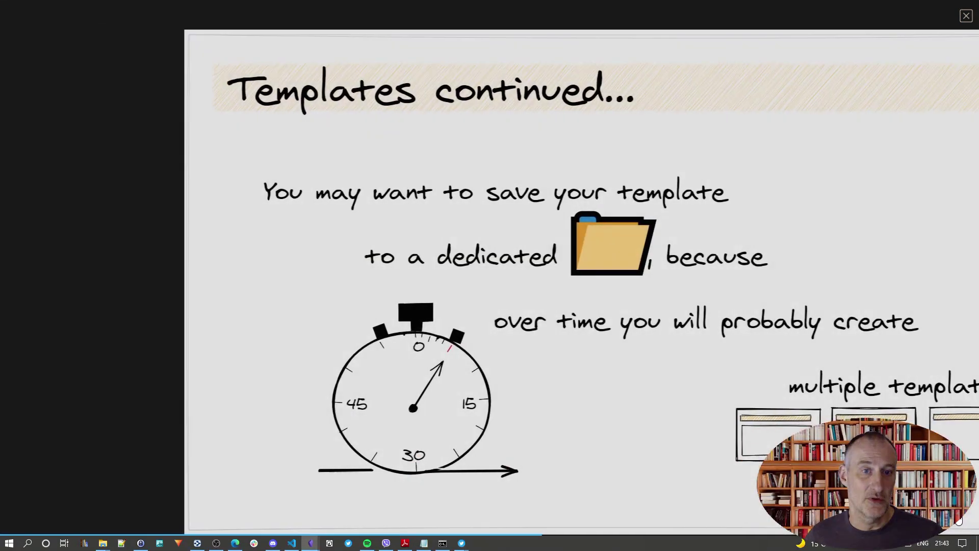
click(959, 522)
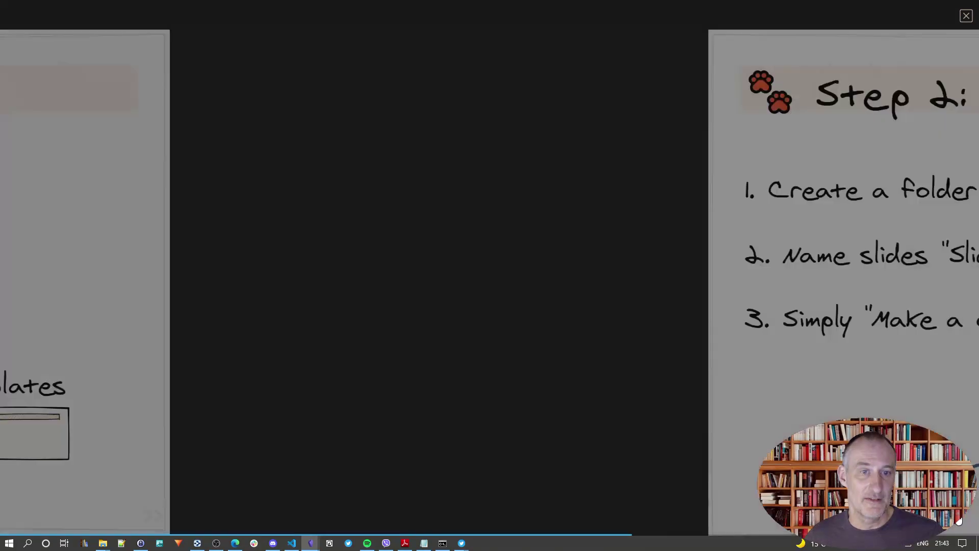
click(959, 521)
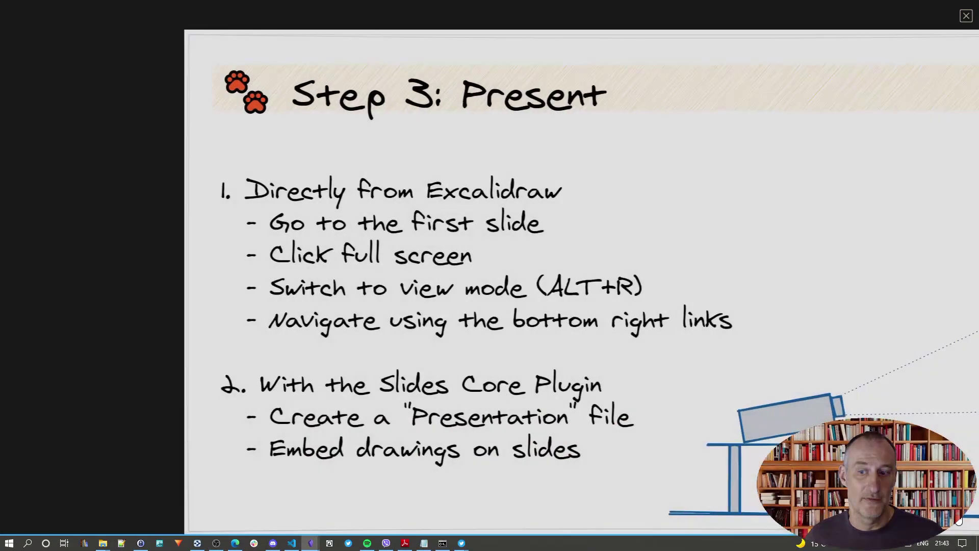
click(959, 521)
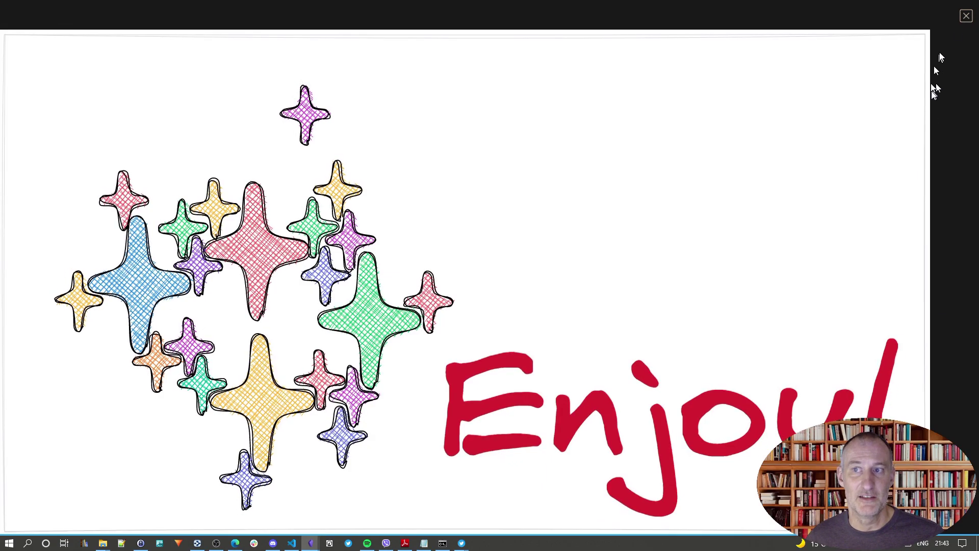
Exit the slideshow and switch off the slides CSS snippet under Appearance settings
click(966, 16)
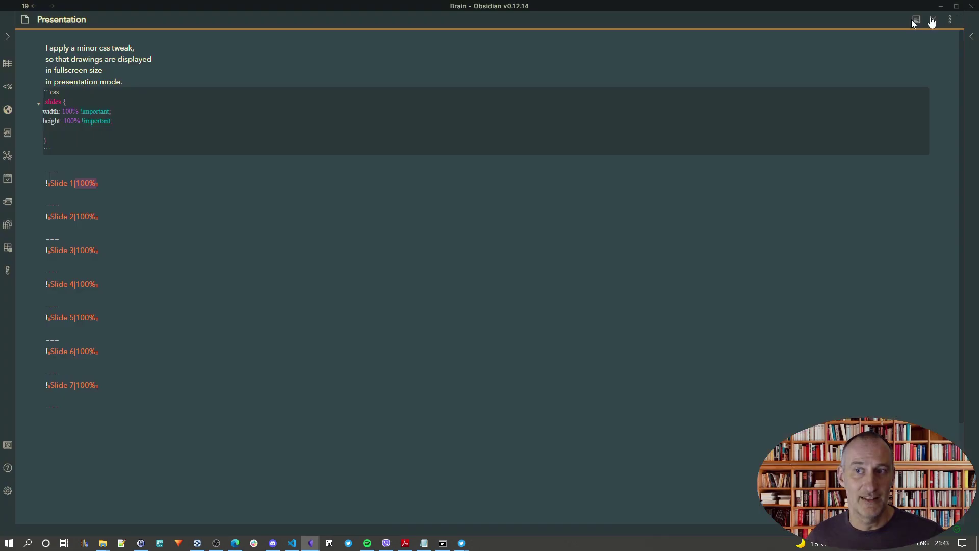
click(8, 492)
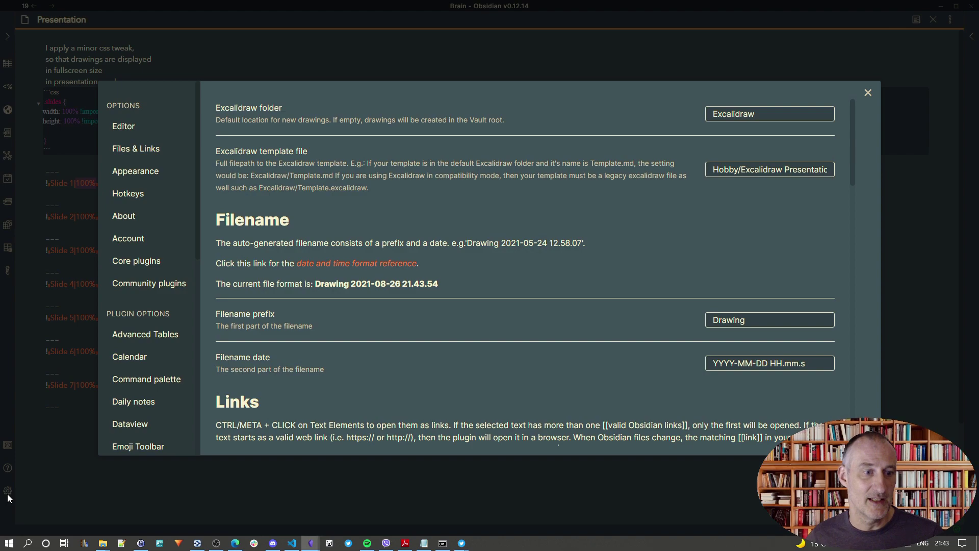
click(154, 172)
scroll(500, 316, down, 5)
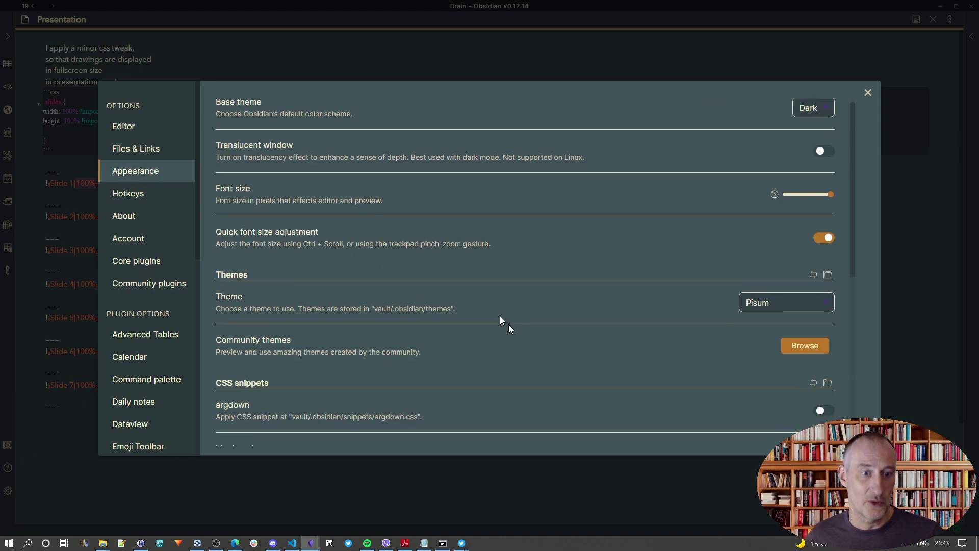
scroll(271, 173, up, 1)
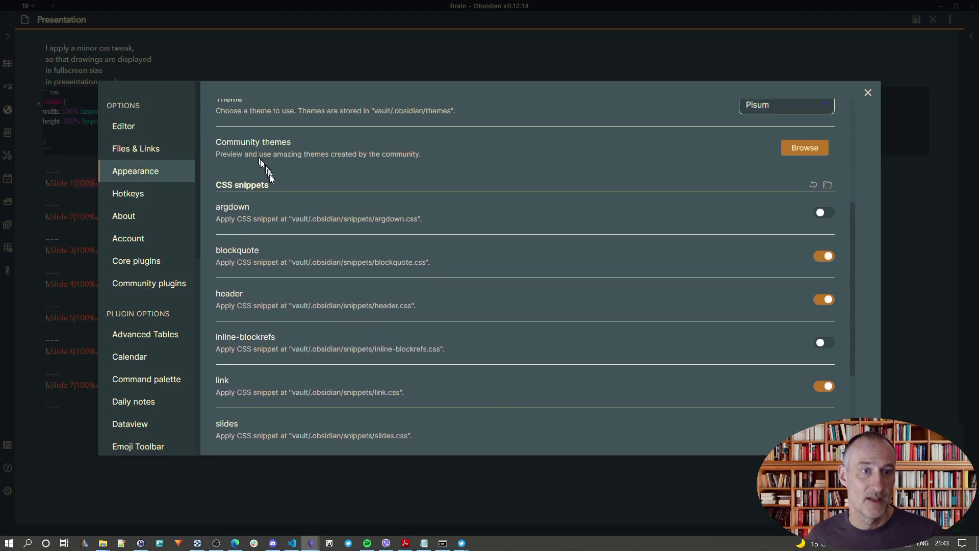
scroll(275, 204, down, 1)
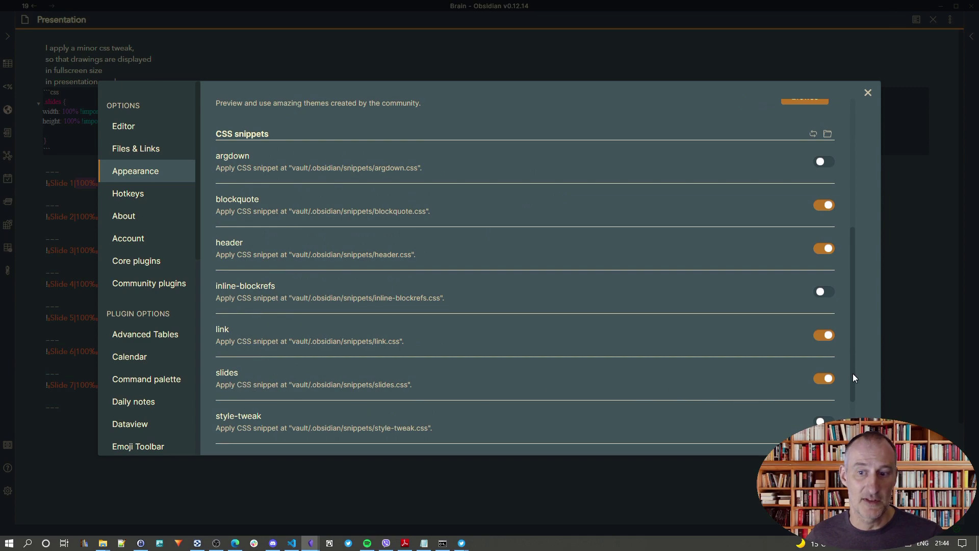
click(824, 378)
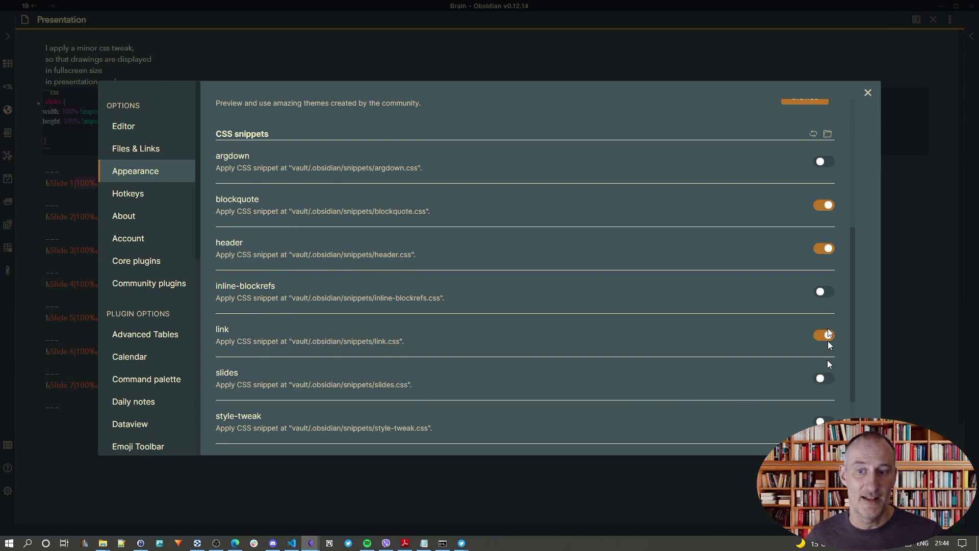
Restart the Presentation slideshow and advance to the Did you know and template creation slides
click(868, 92)
click(949, 19)
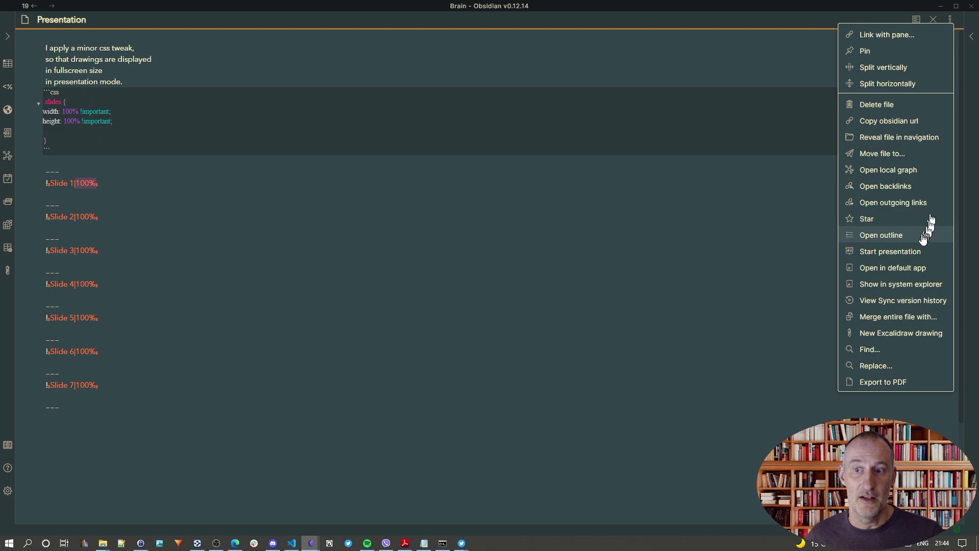
click(916, 251)
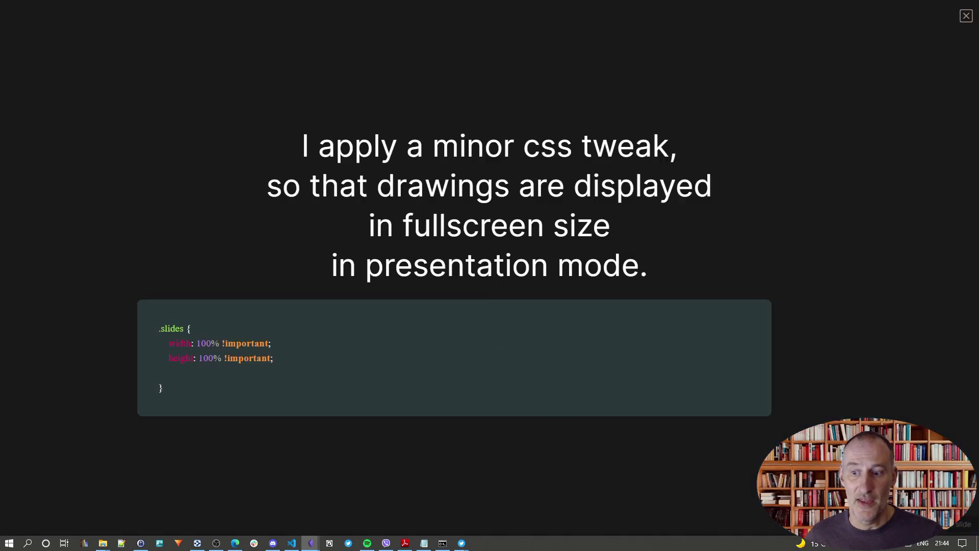
key(Right)
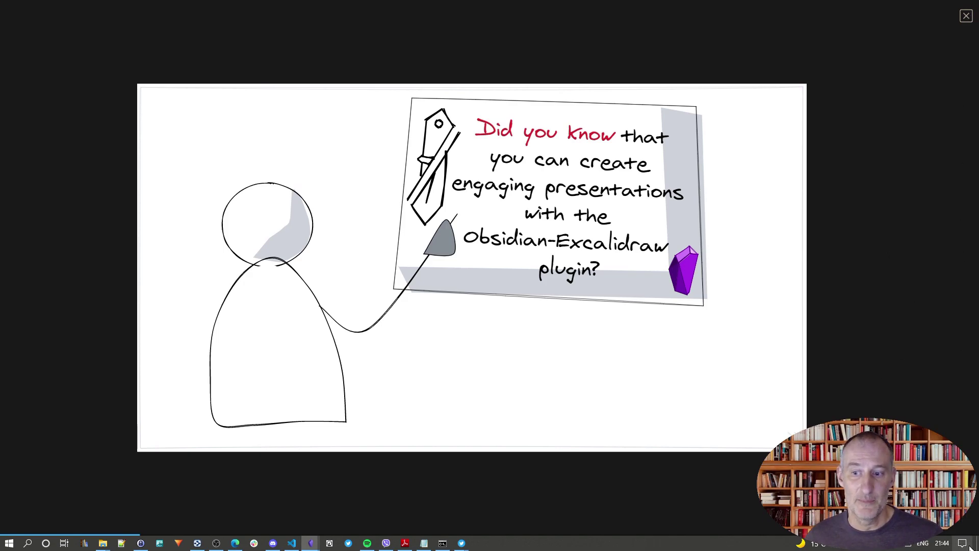
click(962, 518)
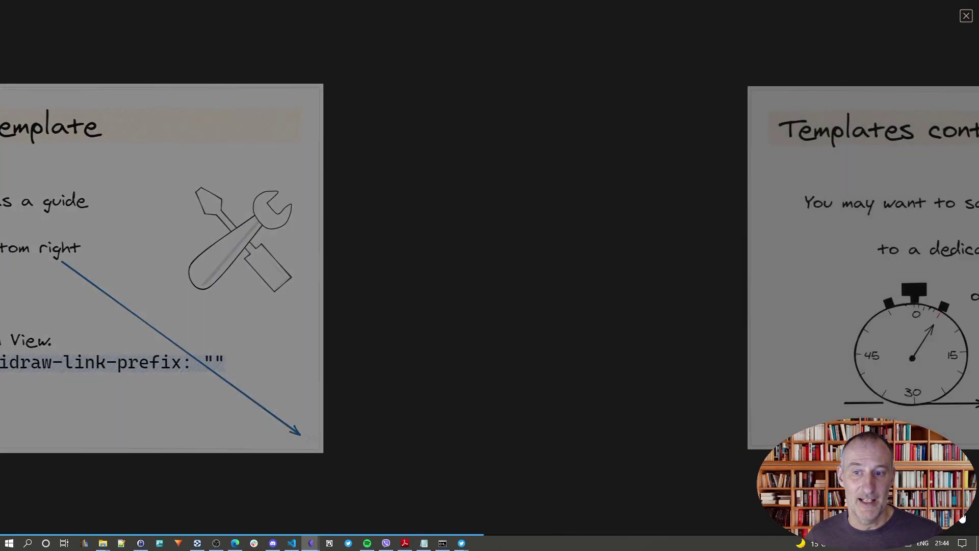